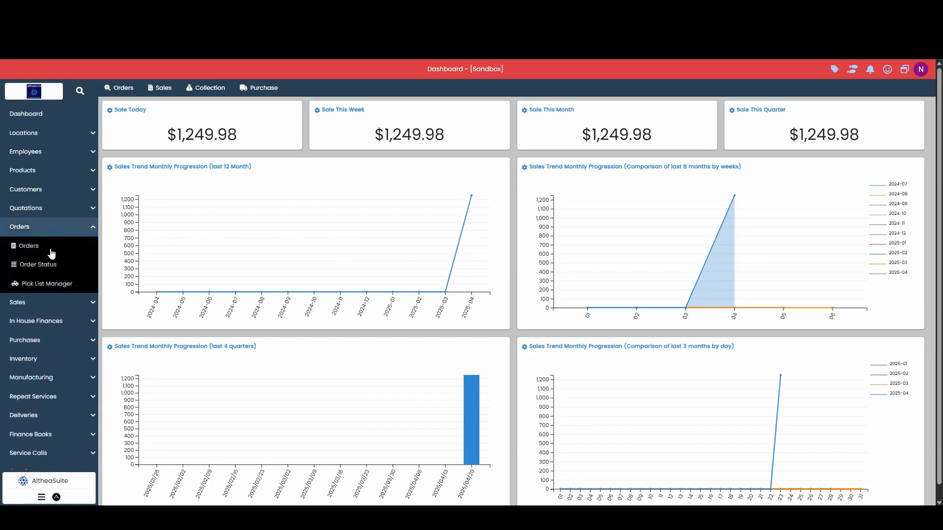
- Open the Orders list and start a new sales order
left_click(52, 247)
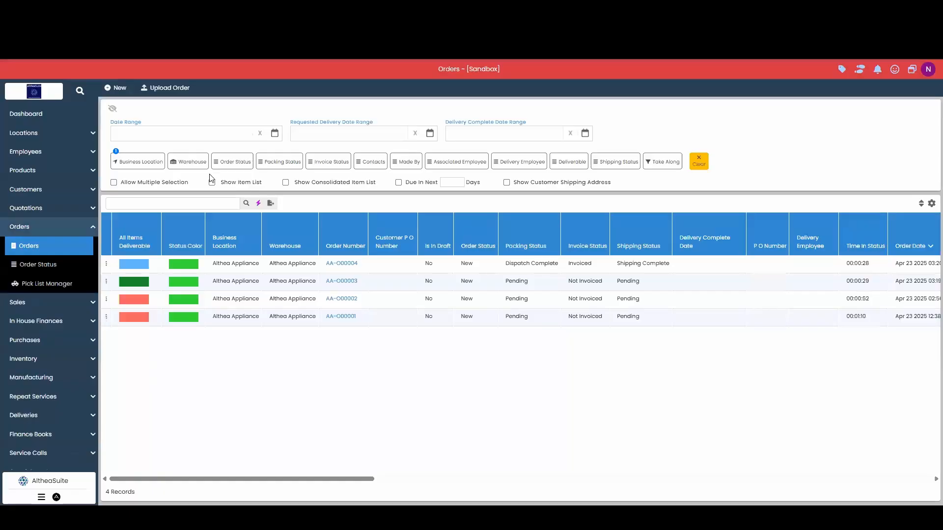
left_click(119, 90)
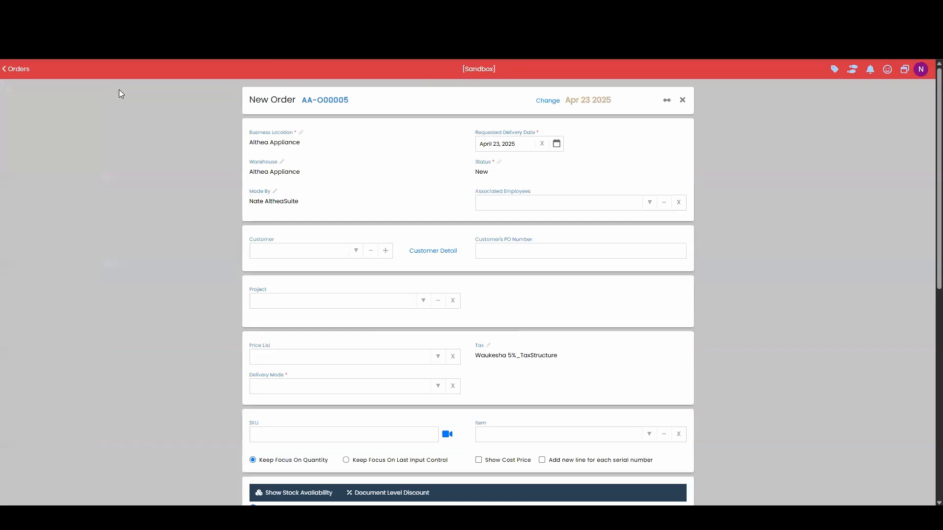
- Pick the AltheaSuite customer, set delivery to 'All items are delivered with invoice', and enter item 013010
left_click(354, 255)
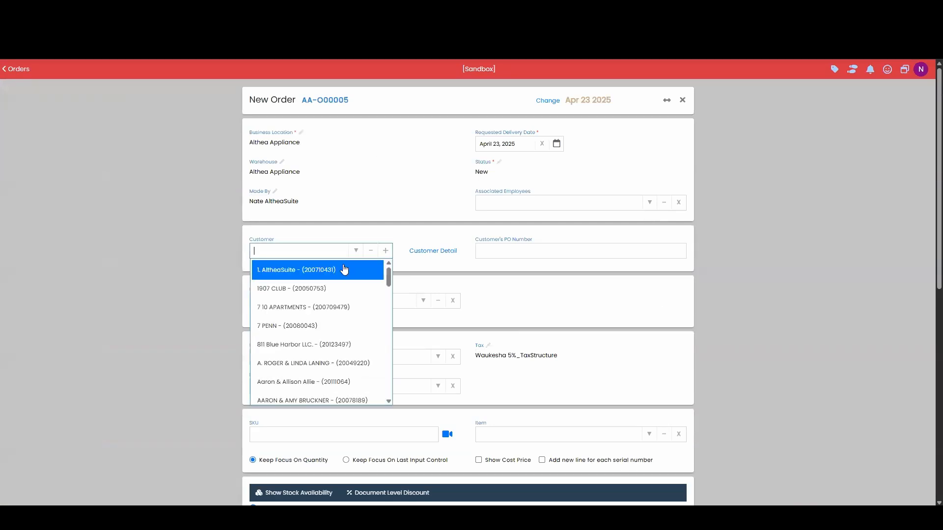
left_click(344, 270)
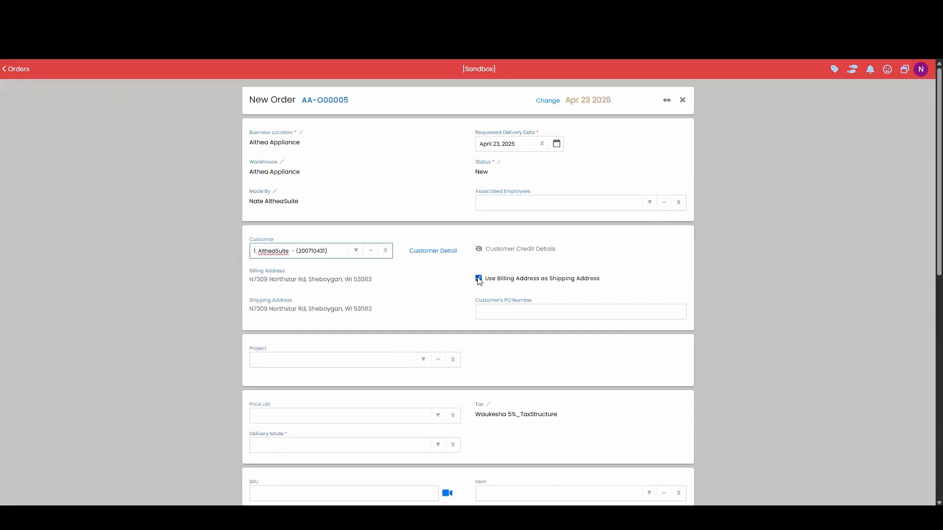
scroll(480, 281, "down", 4)
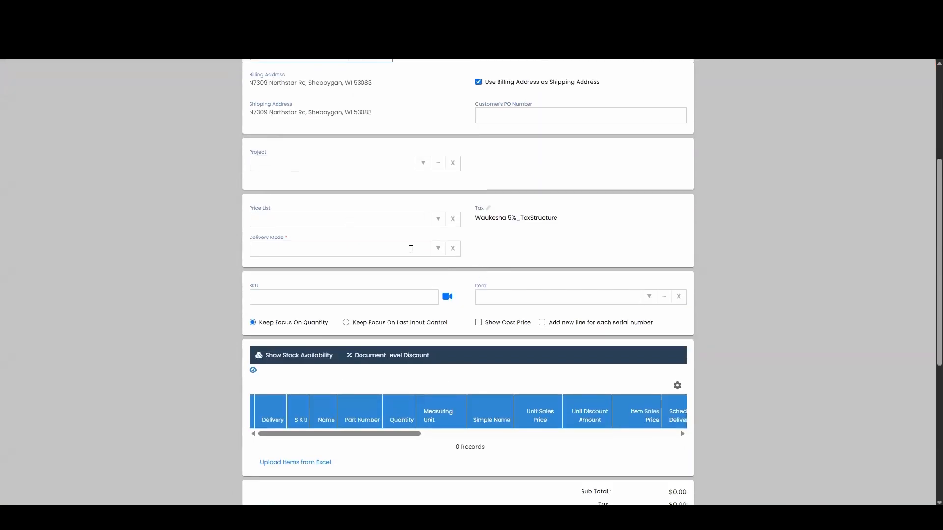
left_click(435, 251)
left_click(398, 270)
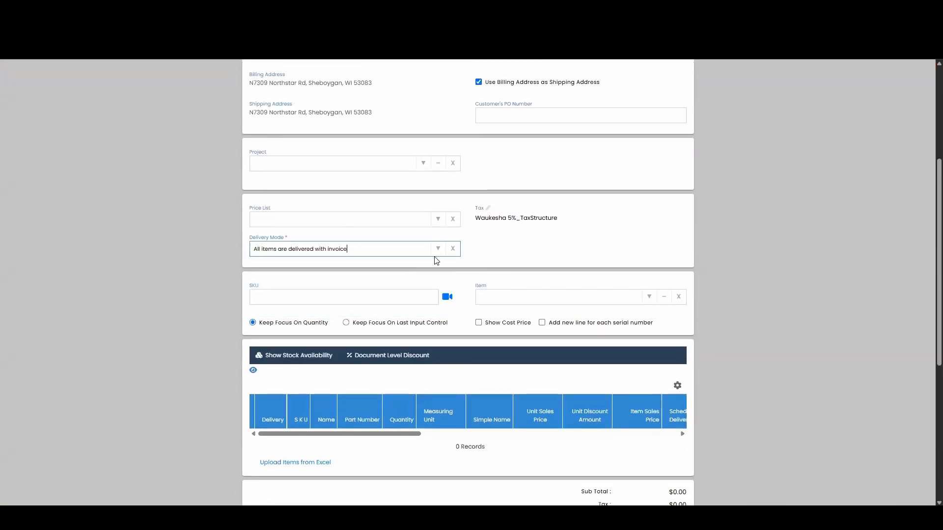
left_click(541, 295)
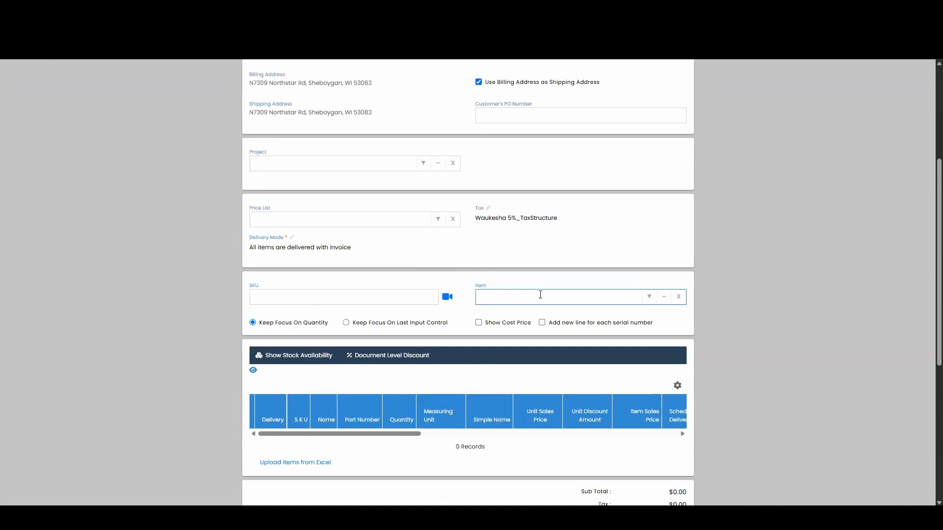
type("013010")
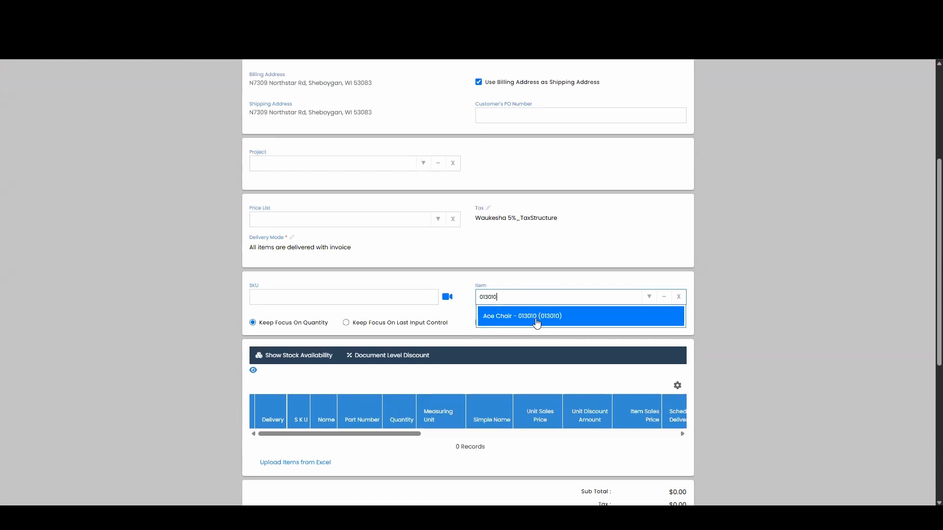
- Add Ace Chair 013010 to the order and set its Armcap attribute to 037-90
left_click(511, 322)
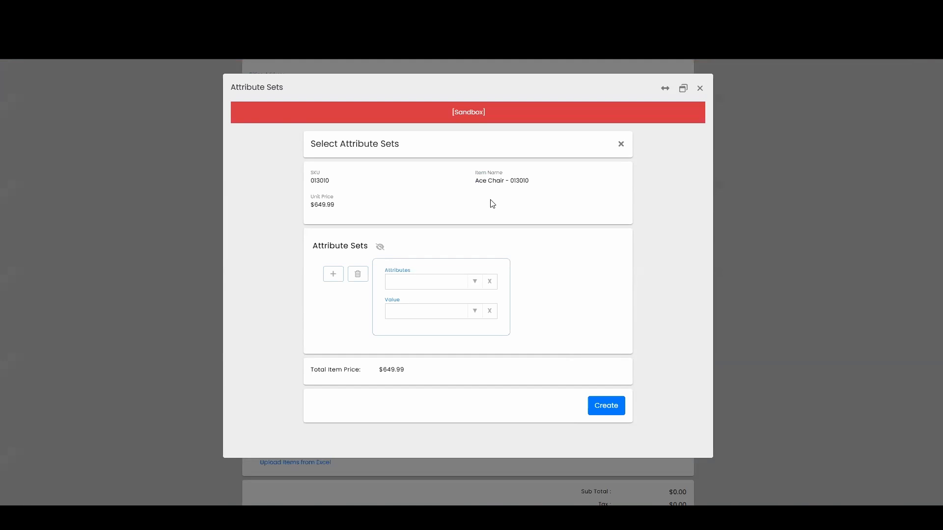
left_click(474, 282)
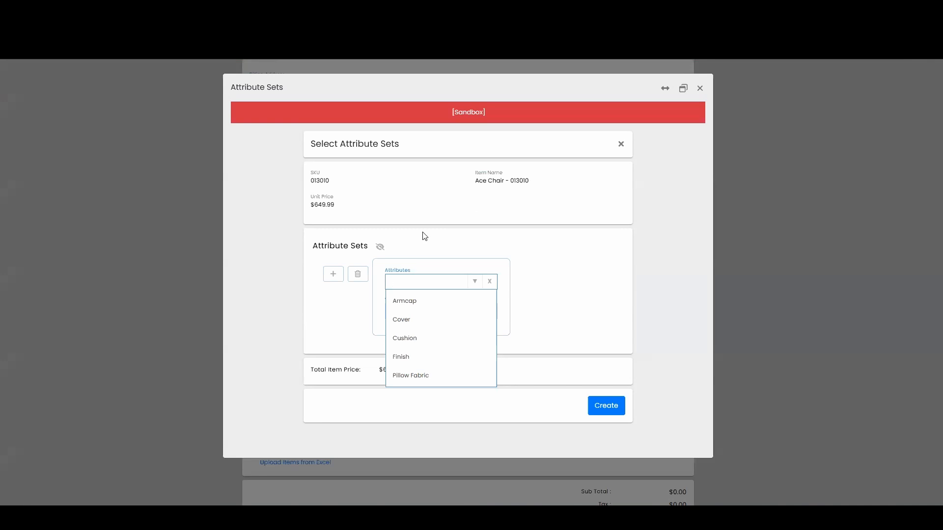
left_click(441, 307)
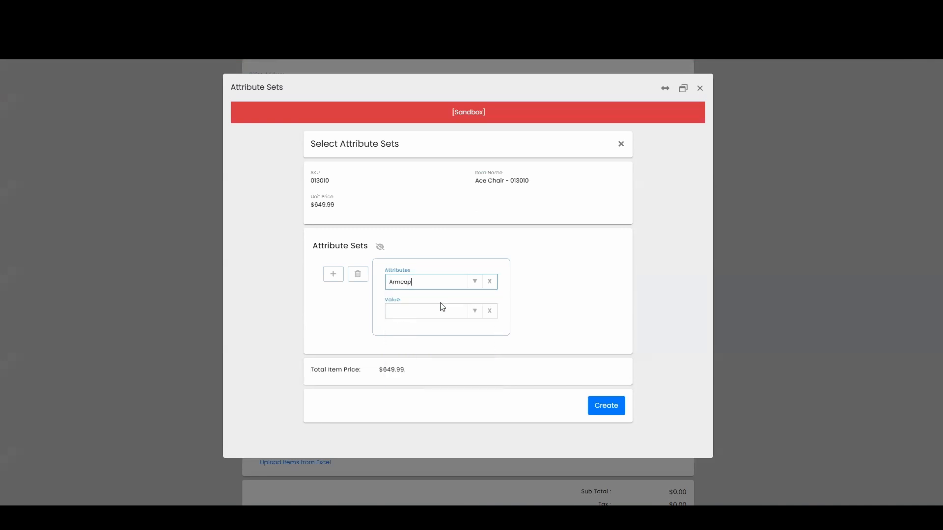
left_click(423, 311)
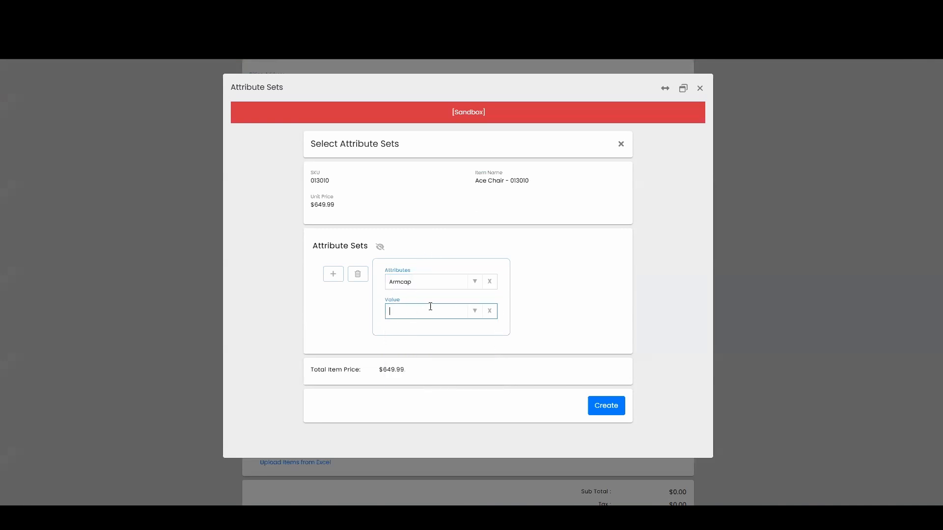
left_click(475, 311)
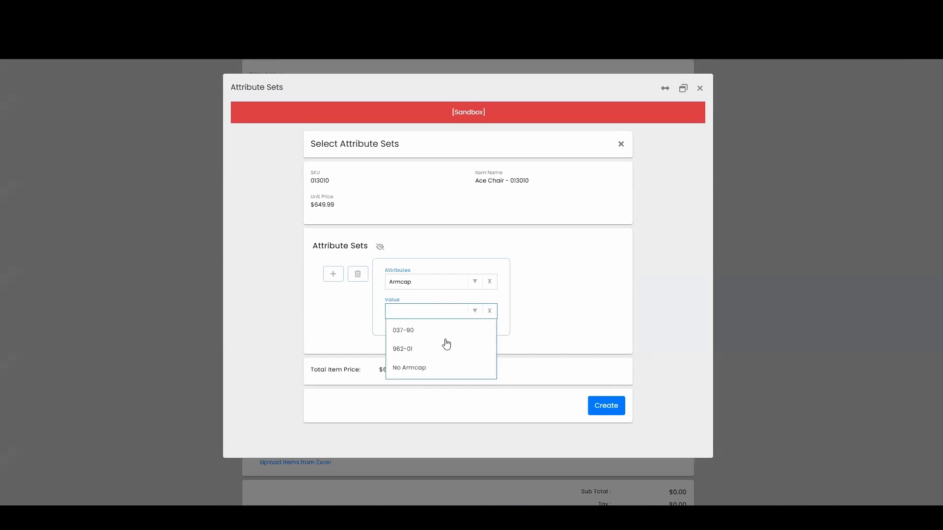
left_click(412, 336)
left_click(540, 295)
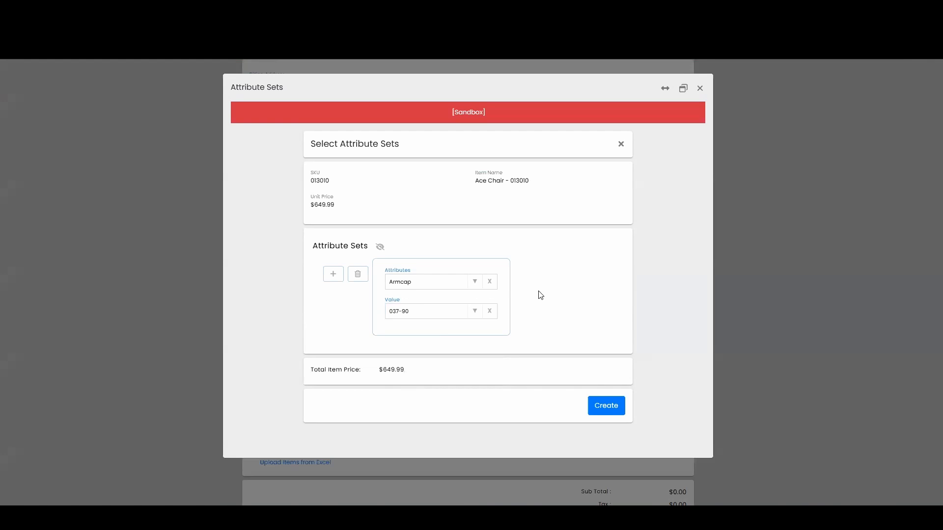
- Add a second attribute row: Cover with value 07672 (Ash)
left_click(333, 275)
scroll(349, 330, "down", 1)
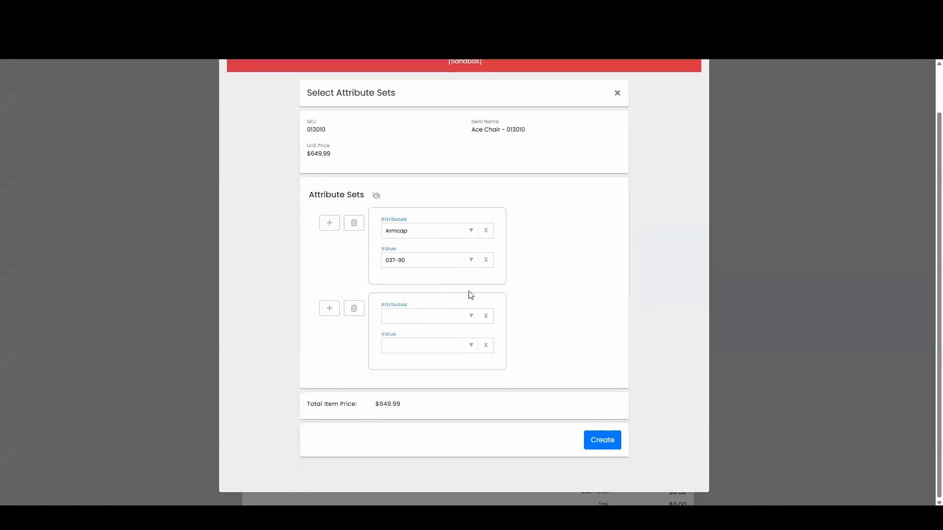
left_click(475, 321)
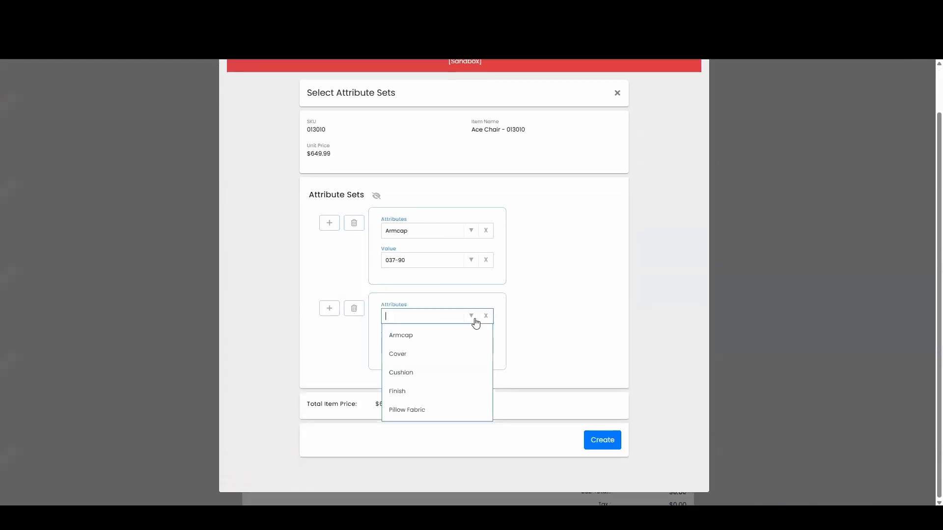
left_click(427, 353)
left_click(420, 349)
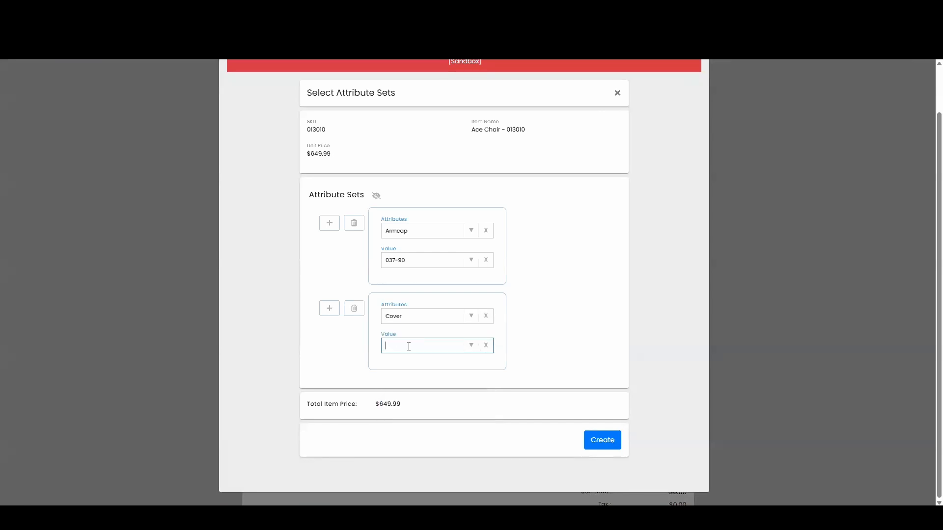
left_click(470, 350)
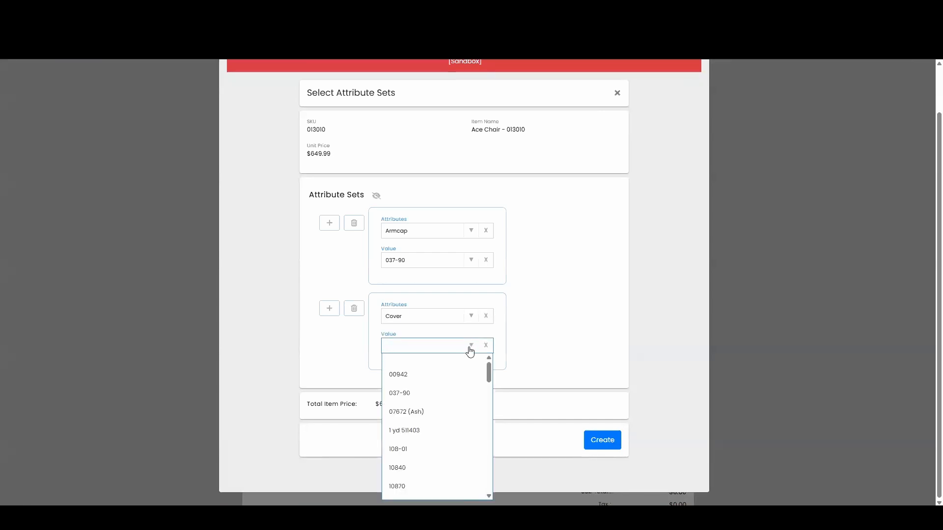
left_click(448, 413)
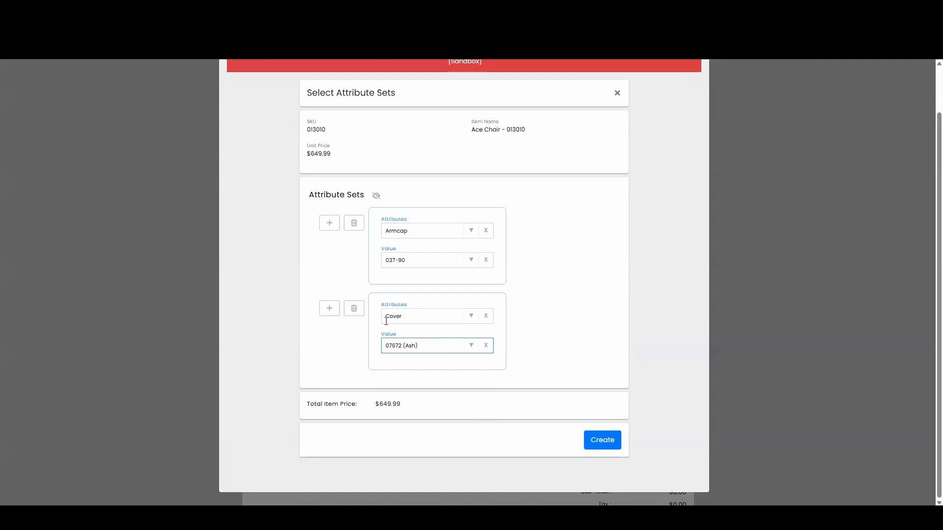
left_click(541, 335)
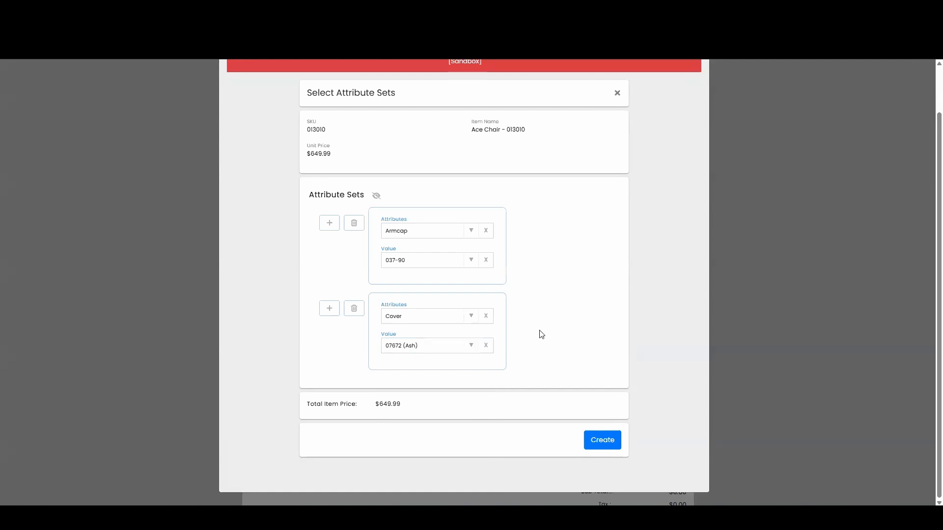
- Add a third attribute row: Cushion with value Plush (PC)
left_click(329, 309)
scroll(565, 308, "down", 2)
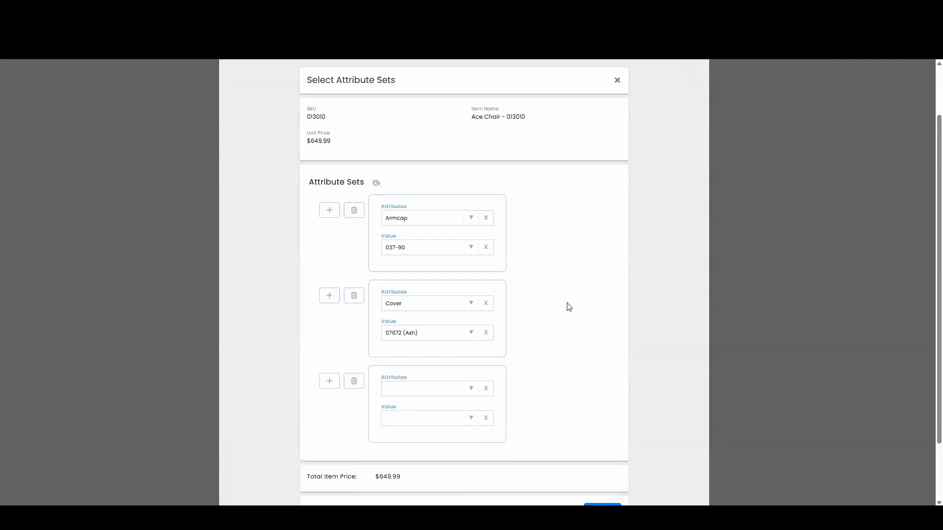
left_click(472, 318)
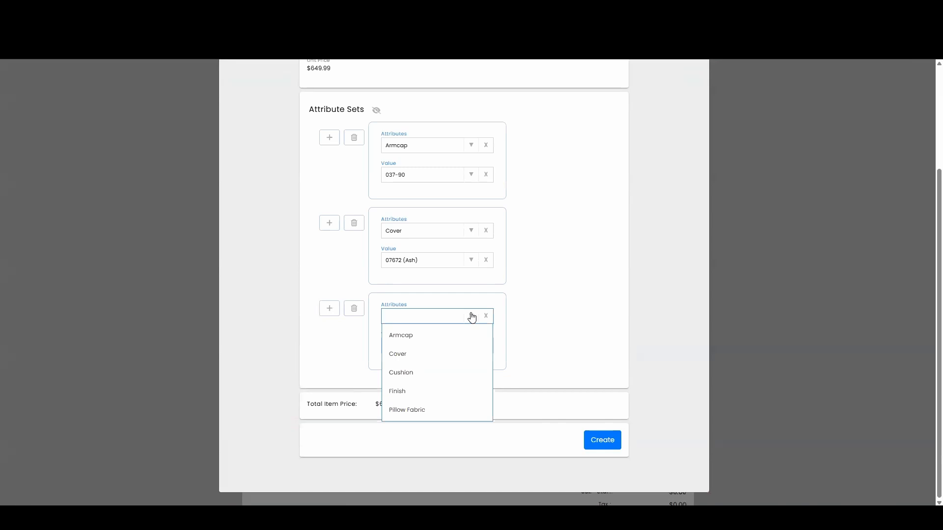
left_click(427, 372)
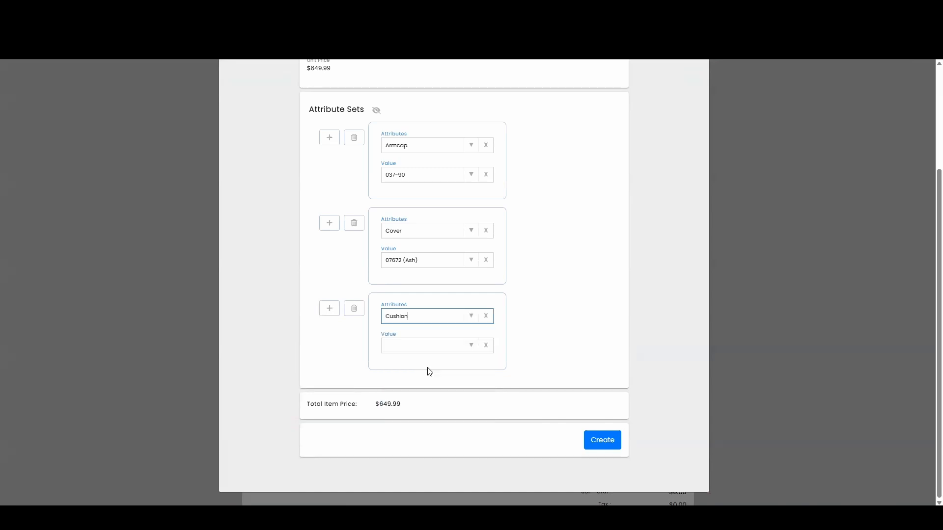
left_click(473, 349)
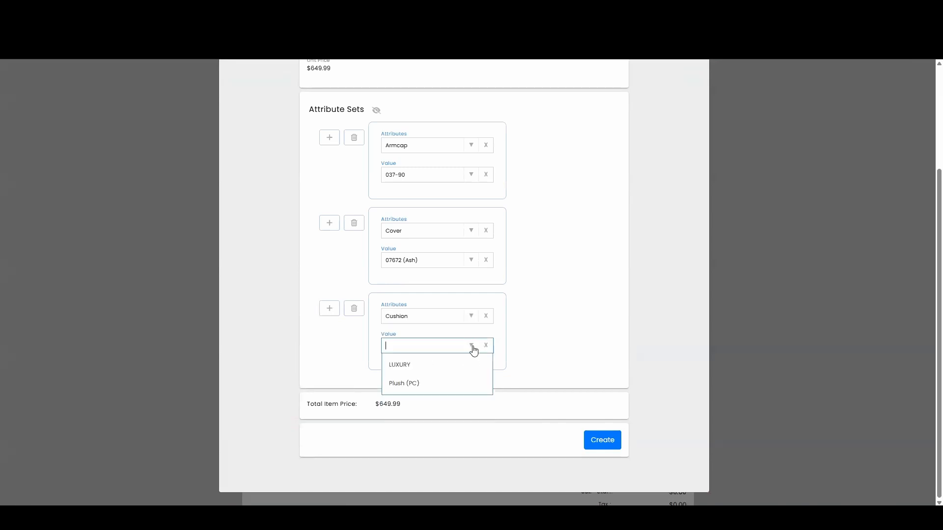
left_click(427, 383)
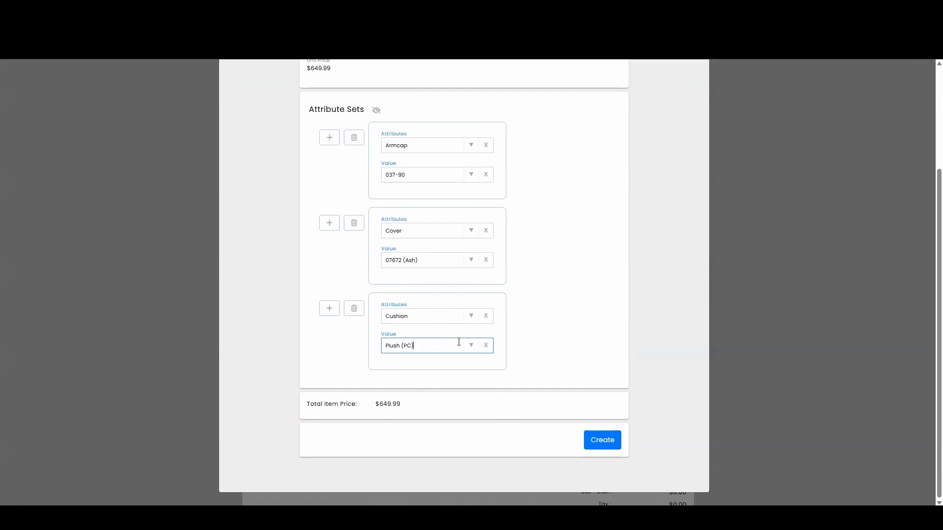
- Add a fourth attribute row: Finish with value 402 Mocha
left_click(583, 299)
left_click(326, 310)
scroll(481, 321, "down", 2)
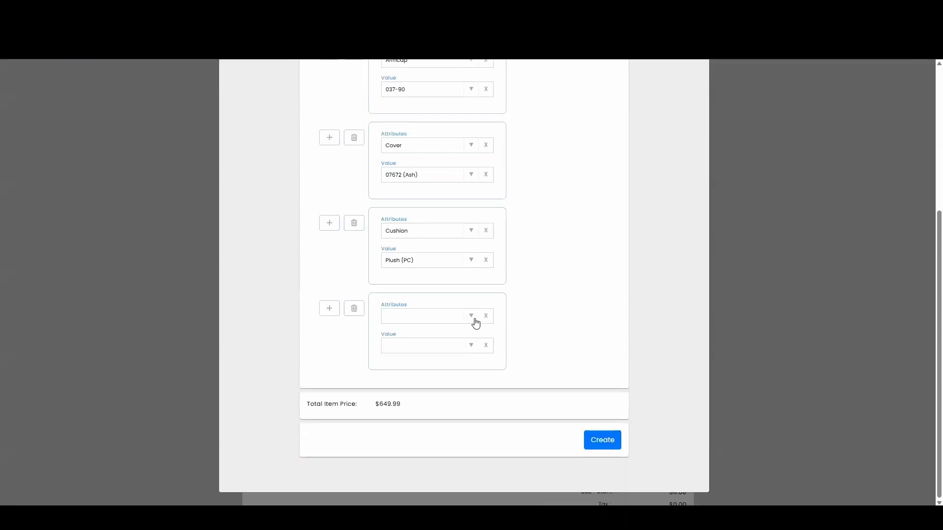
left_click(476, 321)
left_click(423, 391)
left_click(471, 347)
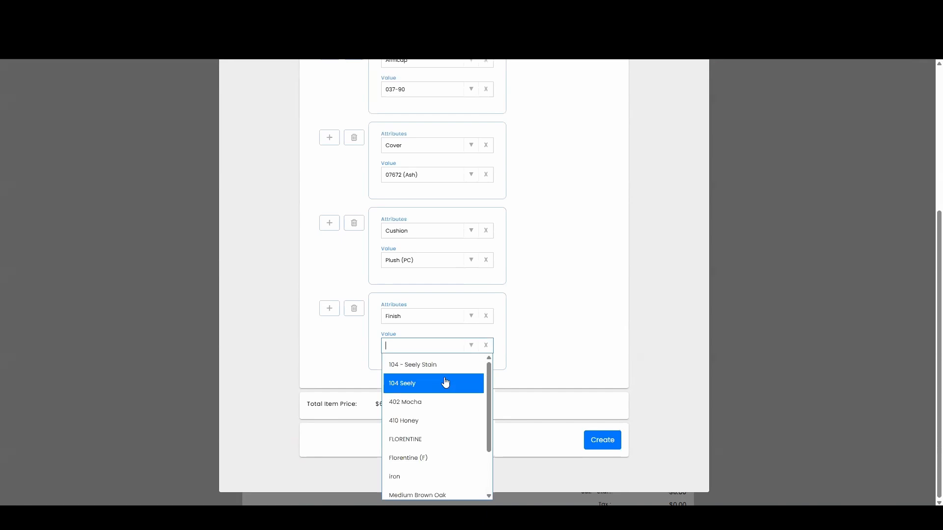
left_click(445, 403)
left_click(568, 346)
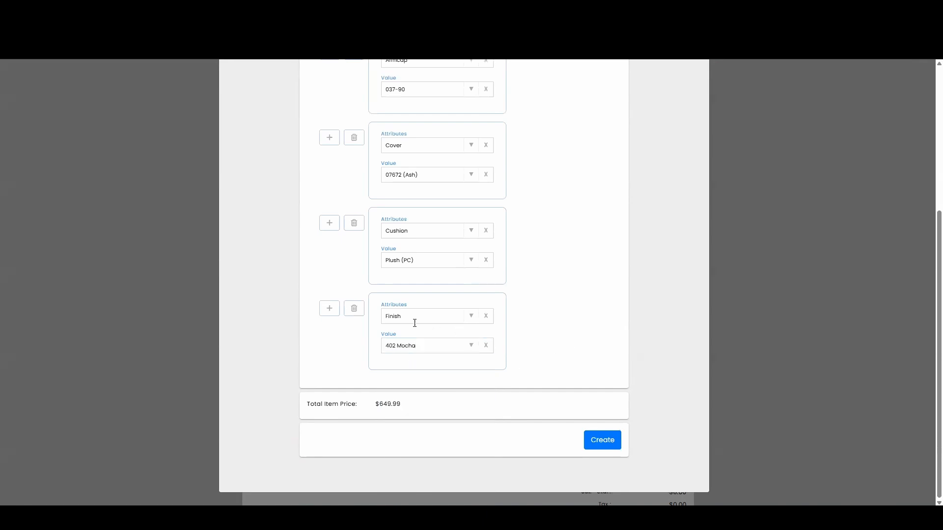
- Add a fifth attribute row: Pillow Fabric with value 064-50
left_click(330, 310)
scroll(480, 354, "down", 2)
left_click(473, 320)
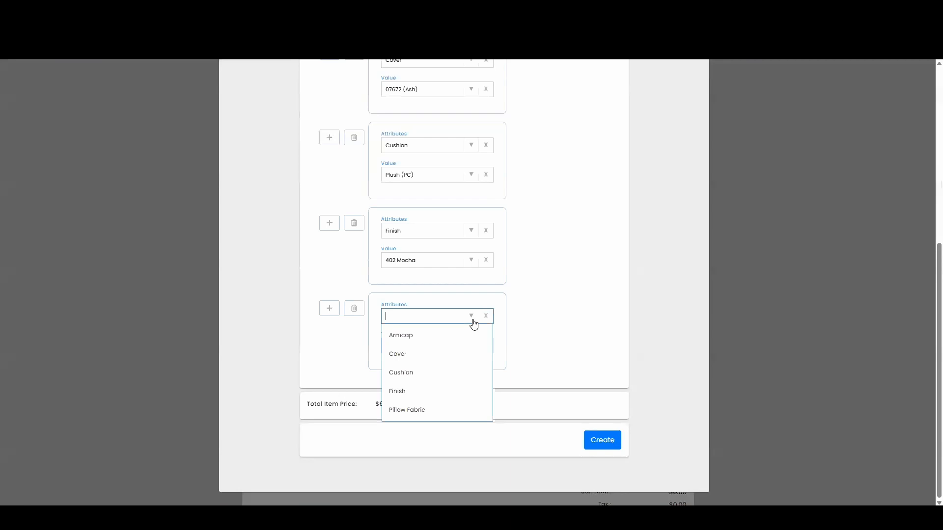
left_click(434, 410)
left_click(470, 349)
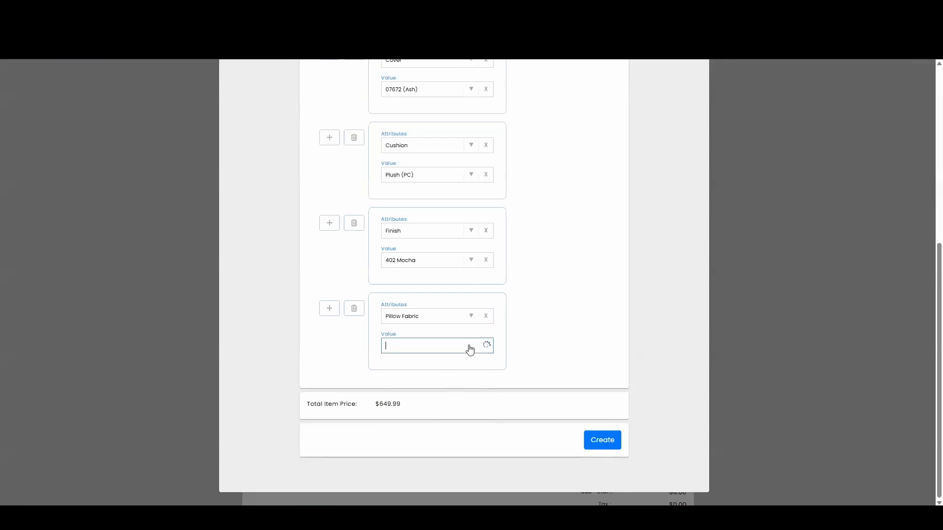
left_click(440, 399)
- Review the five attribute sets, cancelling an attempted deletion so all are kept
scroll(546, 345, "up", 2)
scroll(548, 344, "up", 2)
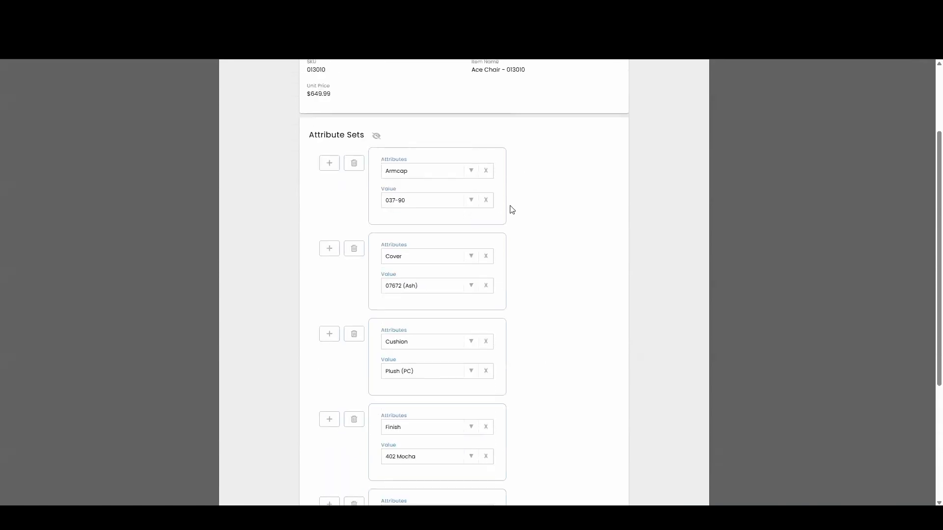
scroll(511, 210, "down", 2)
scroll(511, 210, "down", 1)
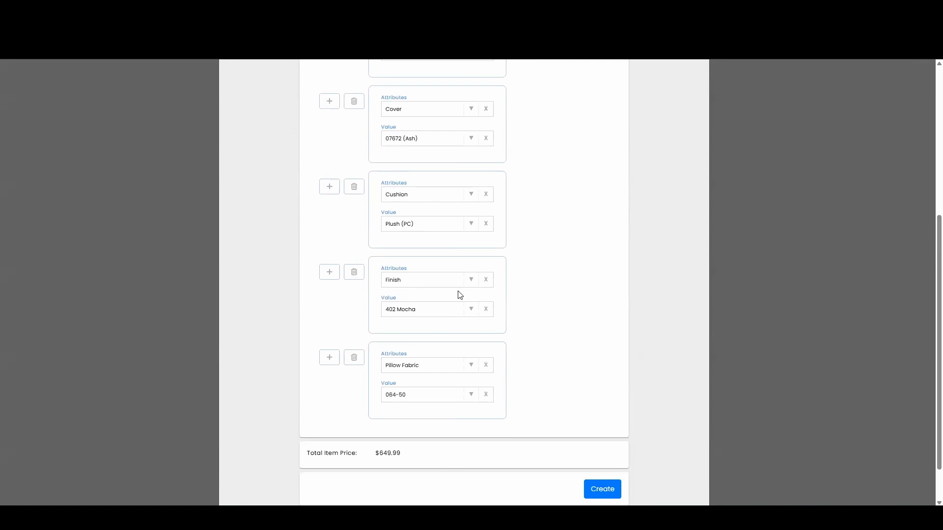
left_click(354, 272)
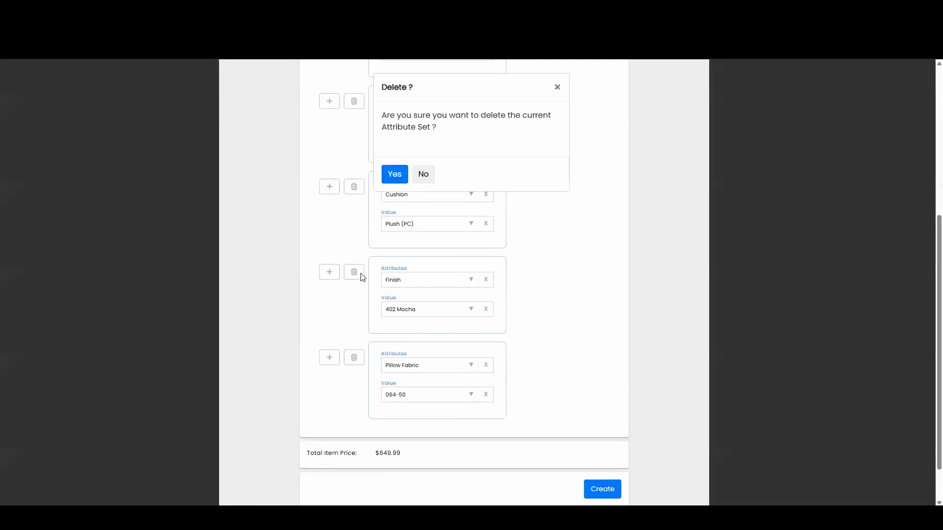
left_click(557, 87)
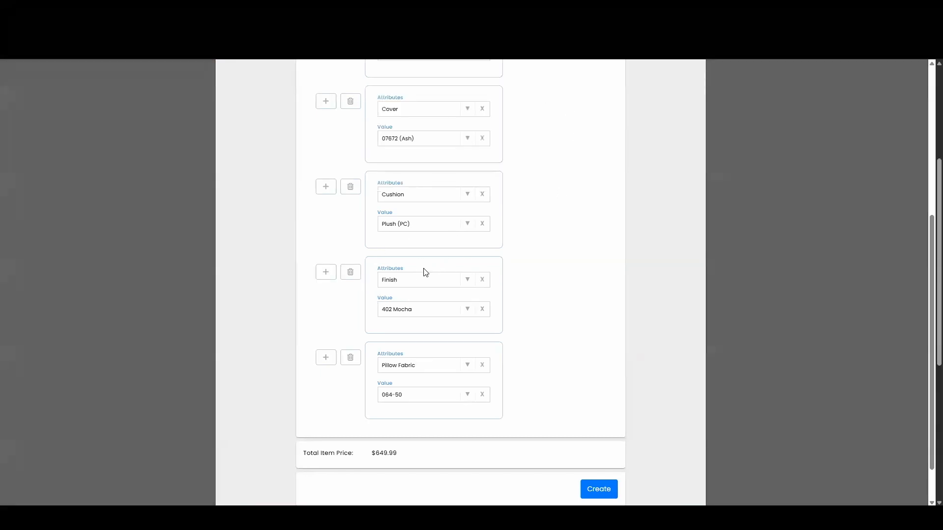
scroll(558, 350, "down", 1)
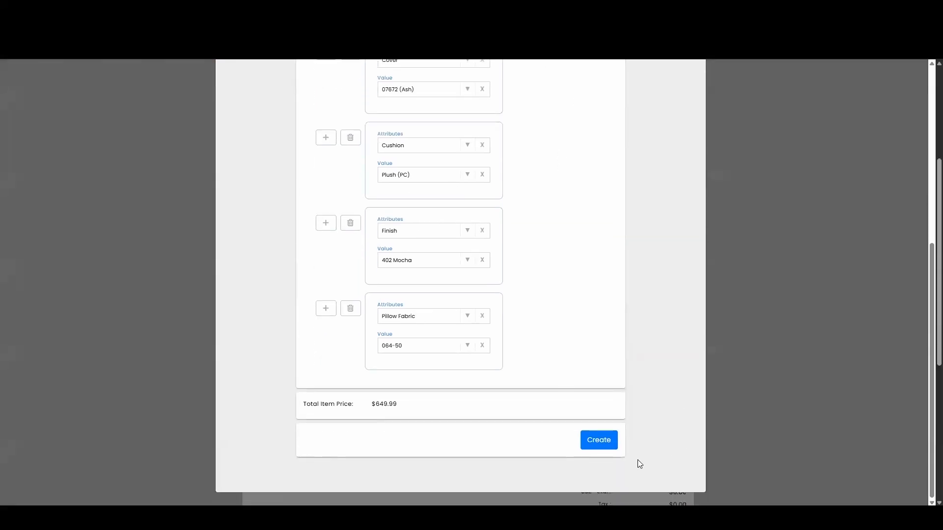
- Save the chair configuration without add-ons and check the Ace Chair line: quantity 1, $649.99
left_click(608, 447)
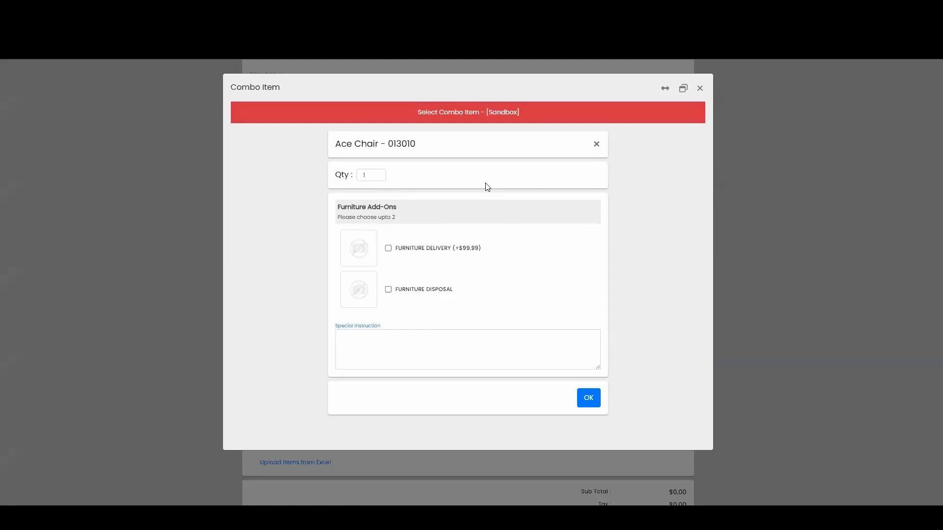
left_click(590, 399)
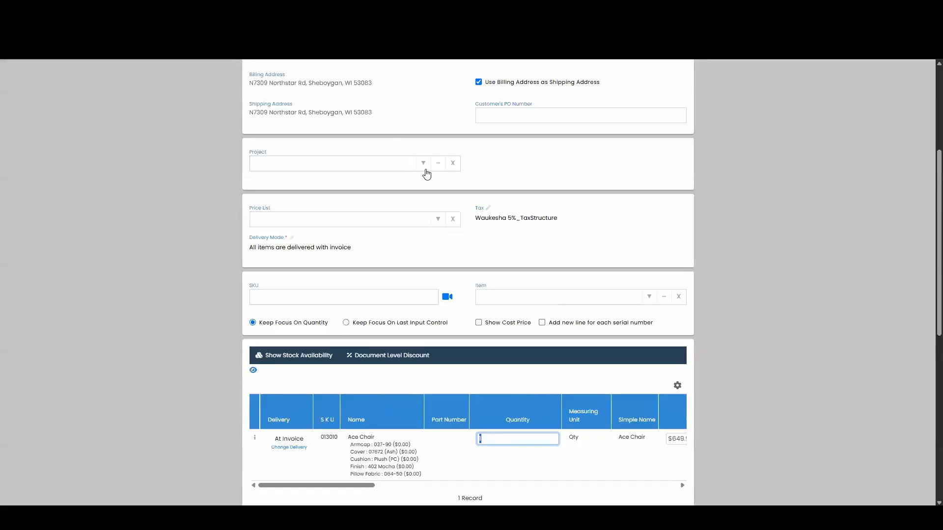
scroll(426, 175, "down", 3)
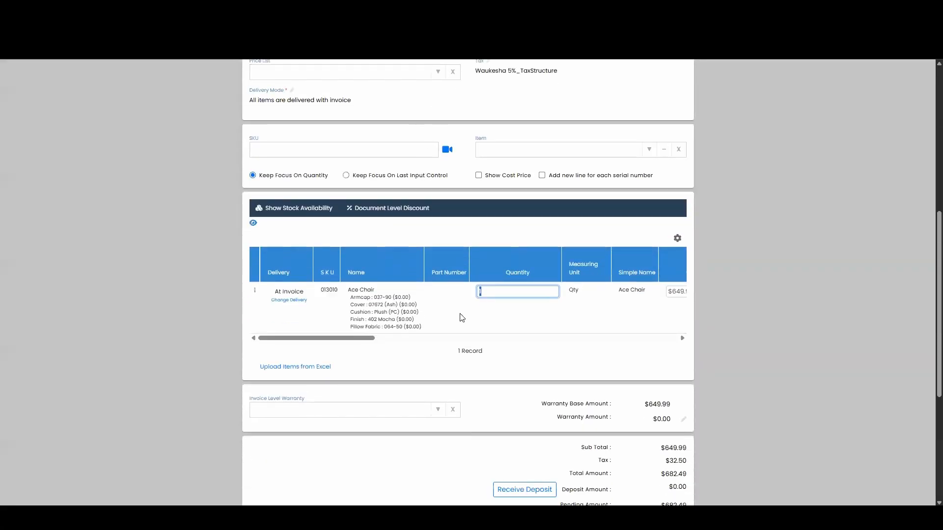
key("ctrl+plus")
key("ctrl+plus")
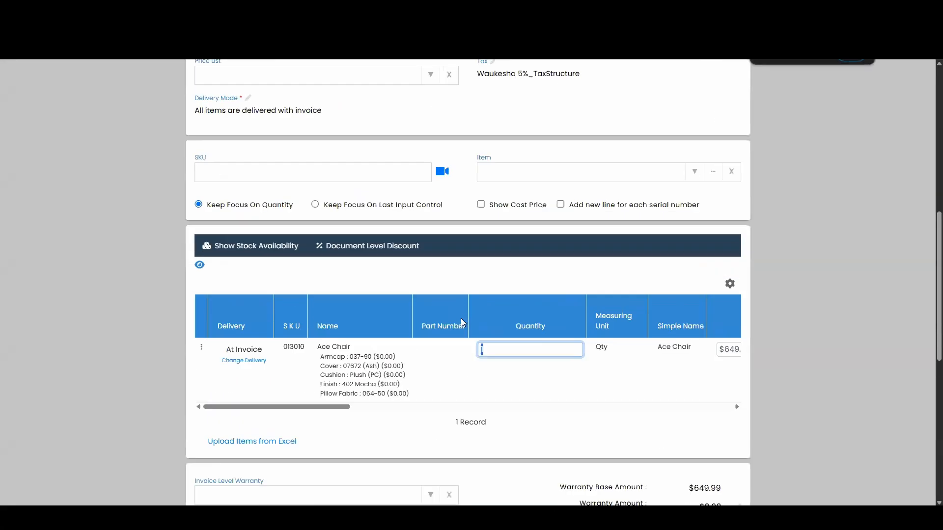
left_click_drag(352, 347, 321, 350)
left_click(373, 358)
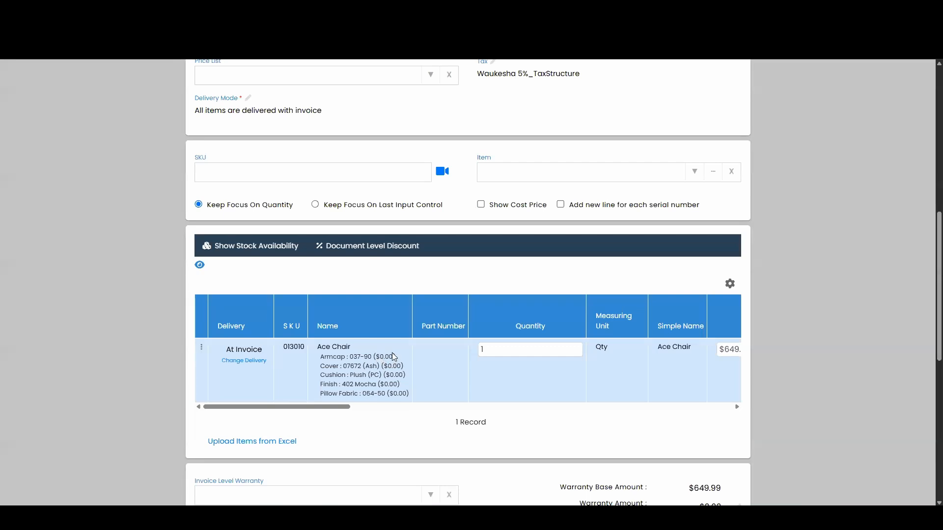
scroll(471, 380, "right", 5)
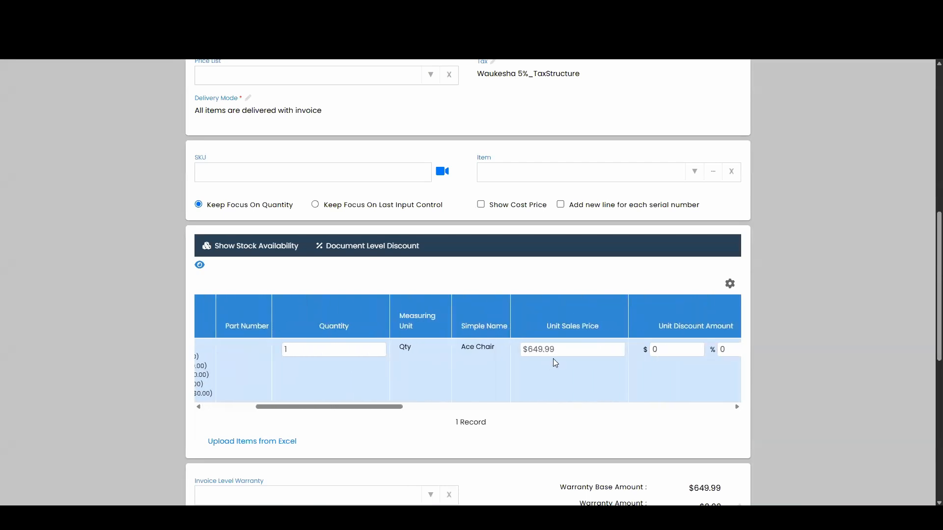
scroll(545, 374, "left", 4)
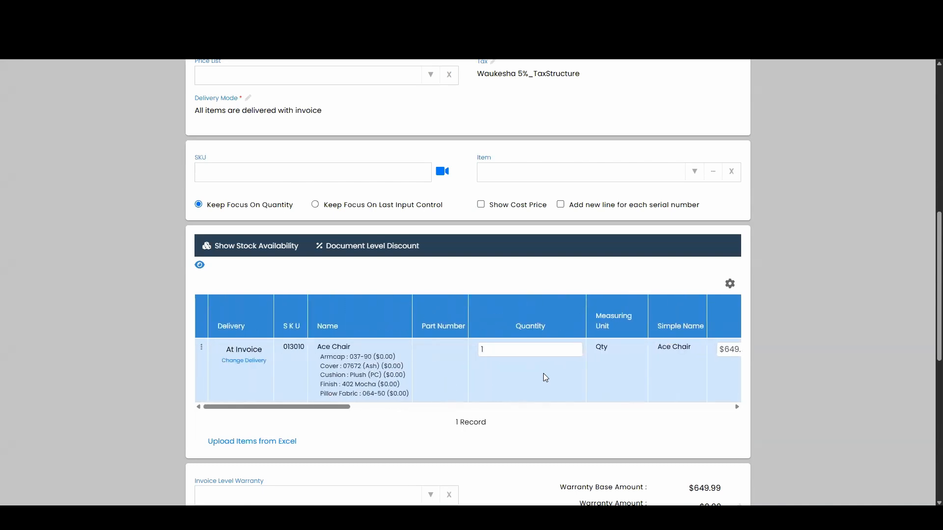
left_click(201, 348)
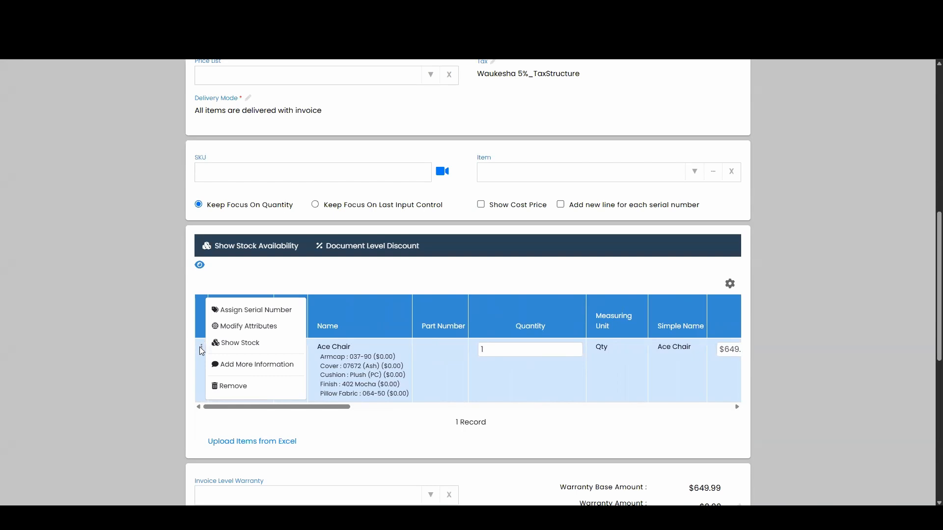
left_click(261, 332)
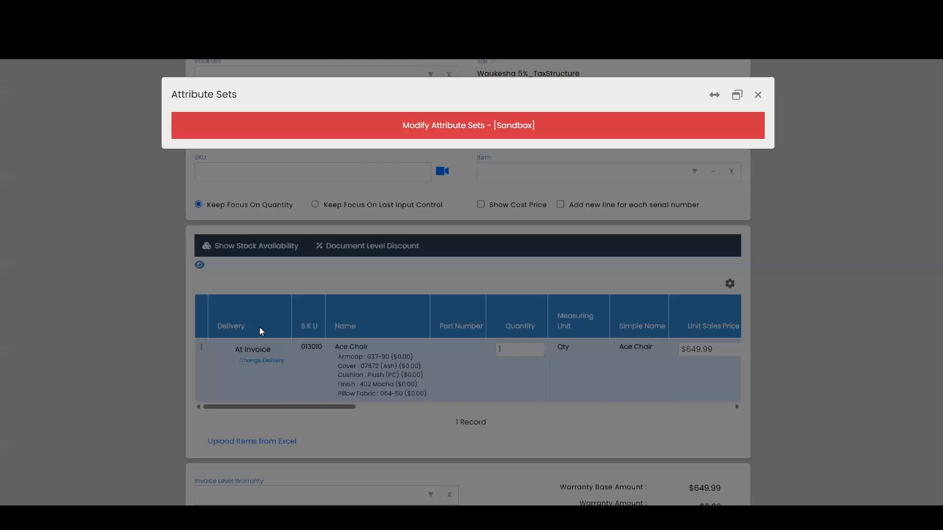
scroll(532, 236, "down", 10)
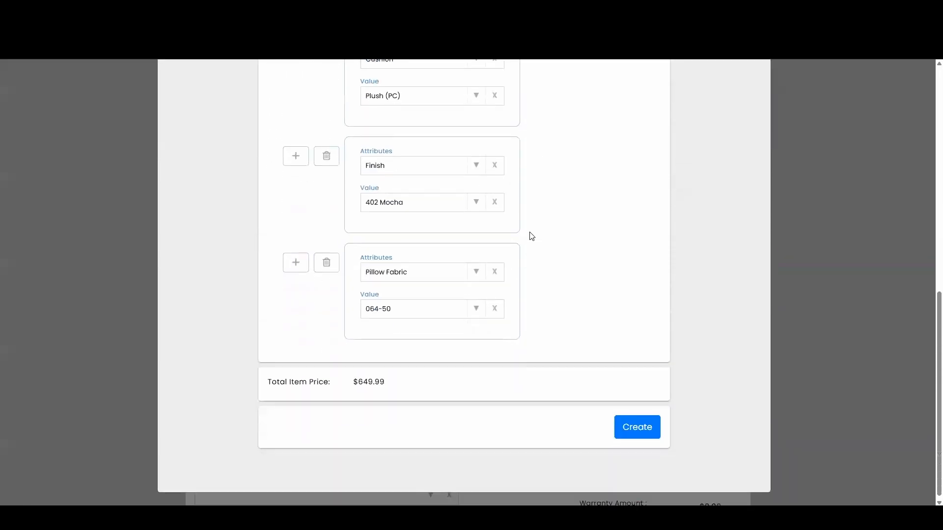
scroll(532, 236, "up", 10)
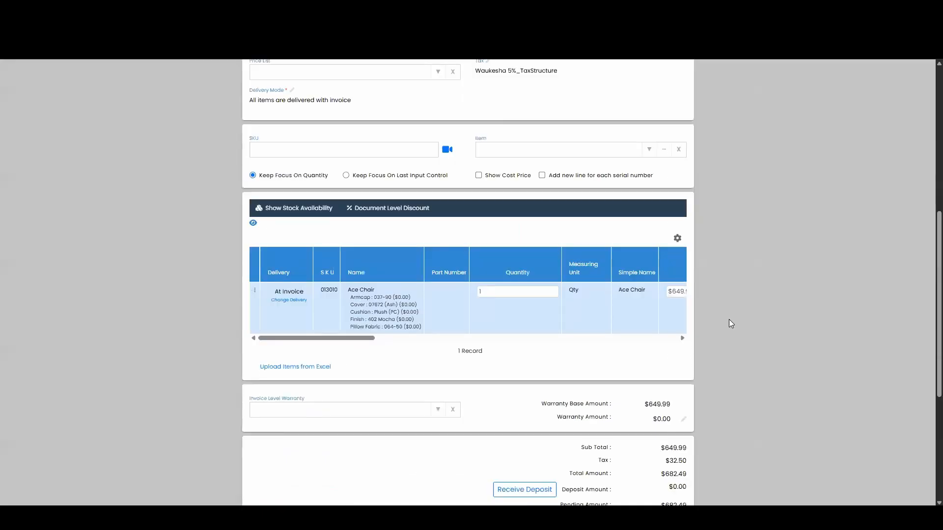
- Apply the Furniture Protection (500 - 999.99) warranty, bringing the order total to $818.98
scroll(617, 320, "down", 2)
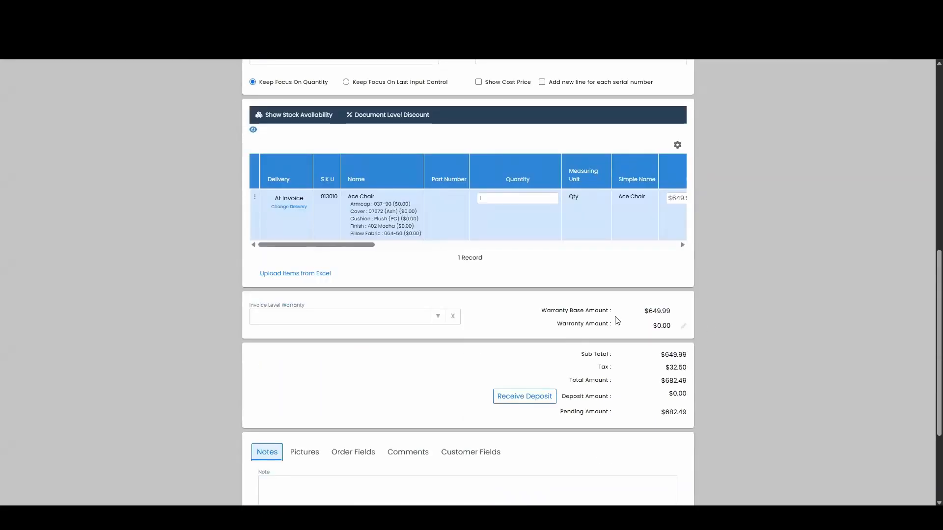
left_click(430, 316)
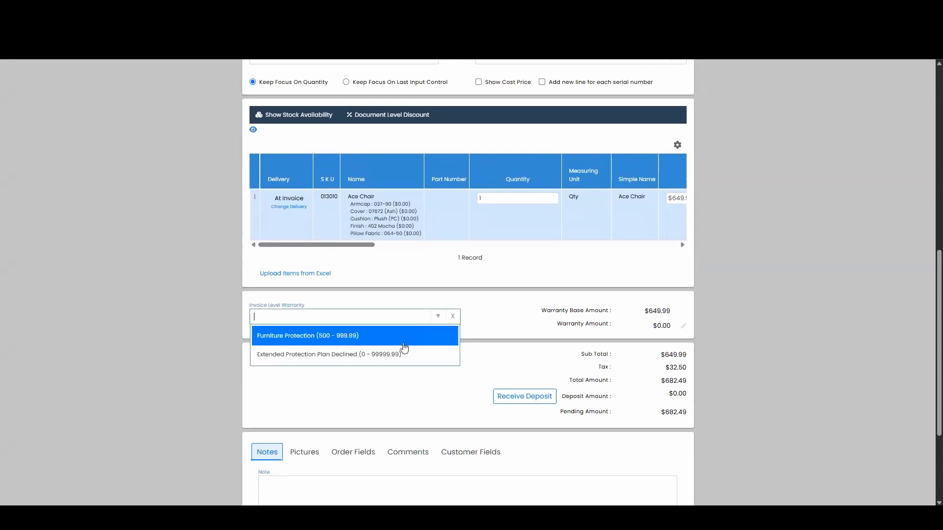
left_click(369, 341)
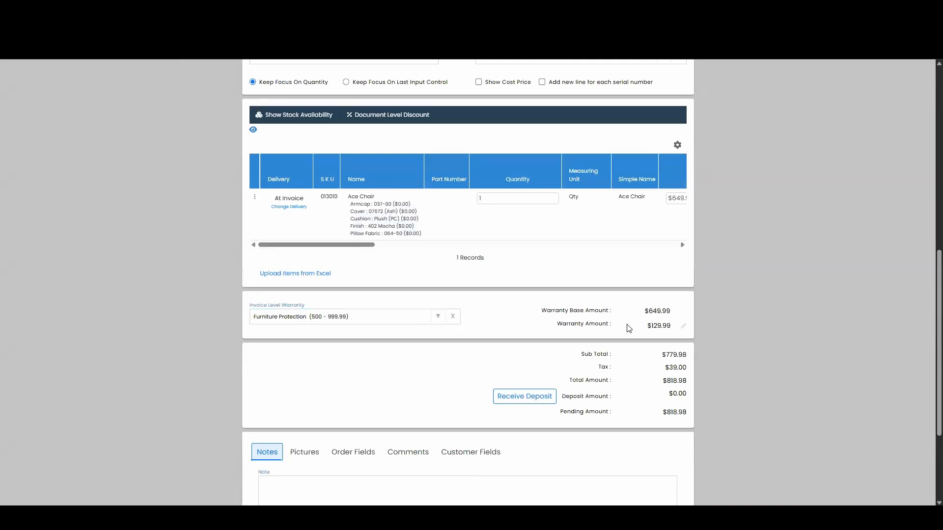
scroll(501, 322, "down", 2)
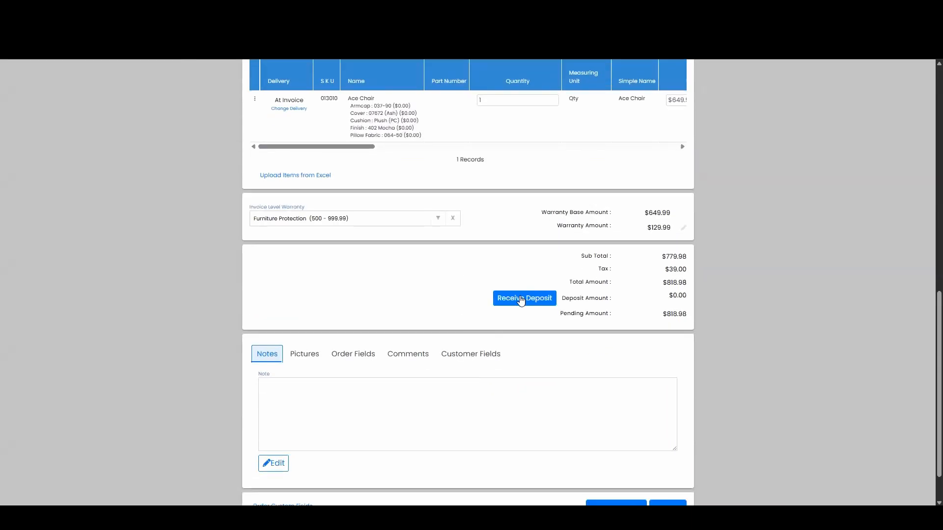
scroll(463, 275, "down", 1)
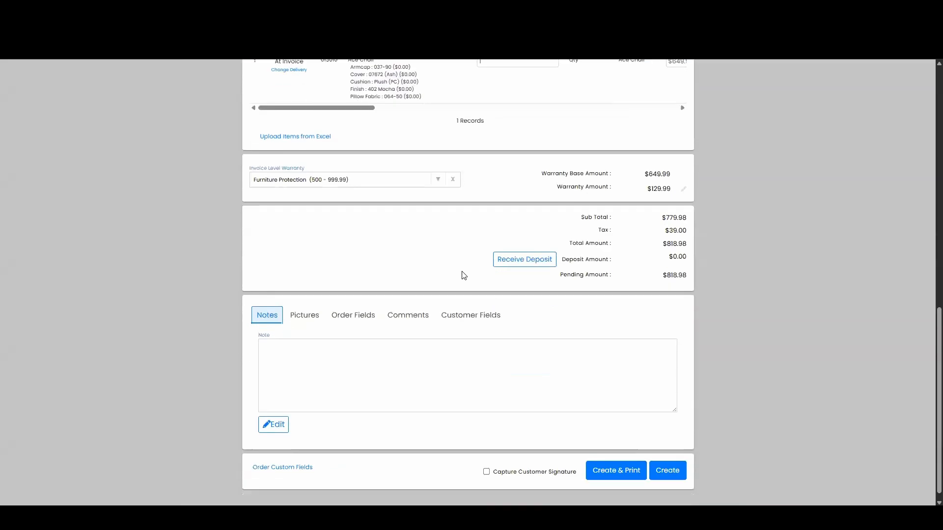
- Create the order without serial numbers and confirm saving it
left_click(670, 458)
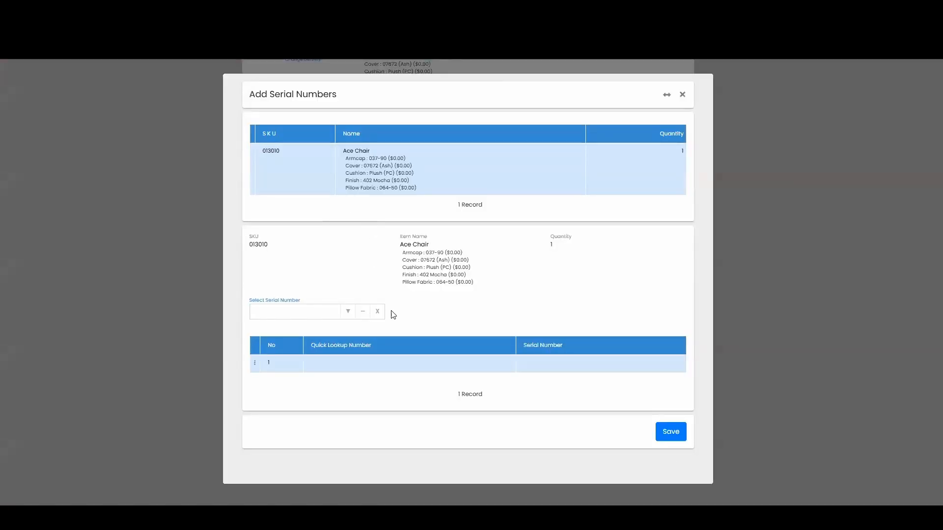
left_click(672, 435)
left_click(393, 189)
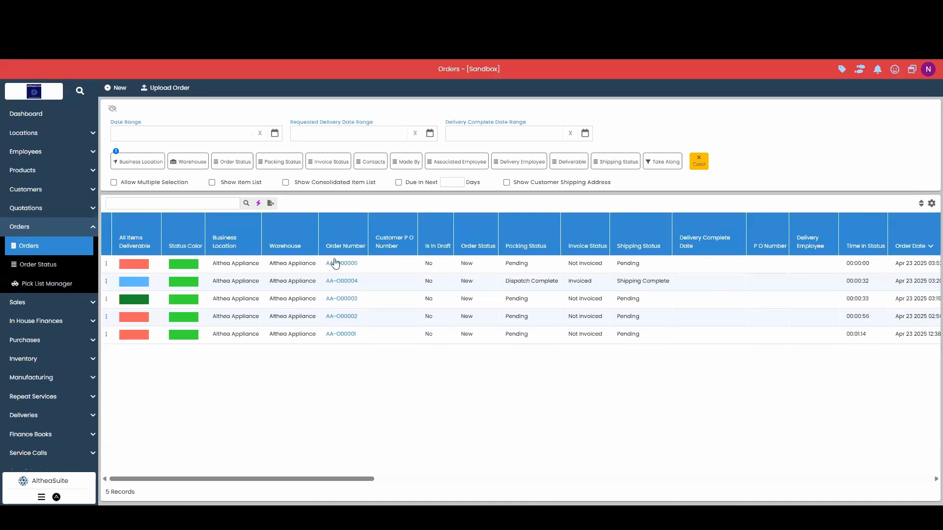
- Go to Products > Item Attribute, look at the Armcap attribute, then open Attribute Set
left_click(39, 226)
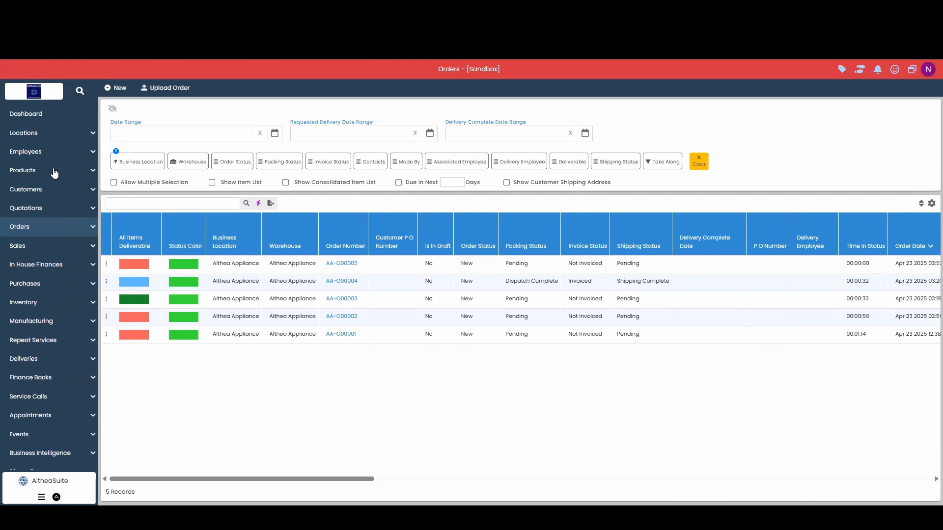
left_click(37, 171)
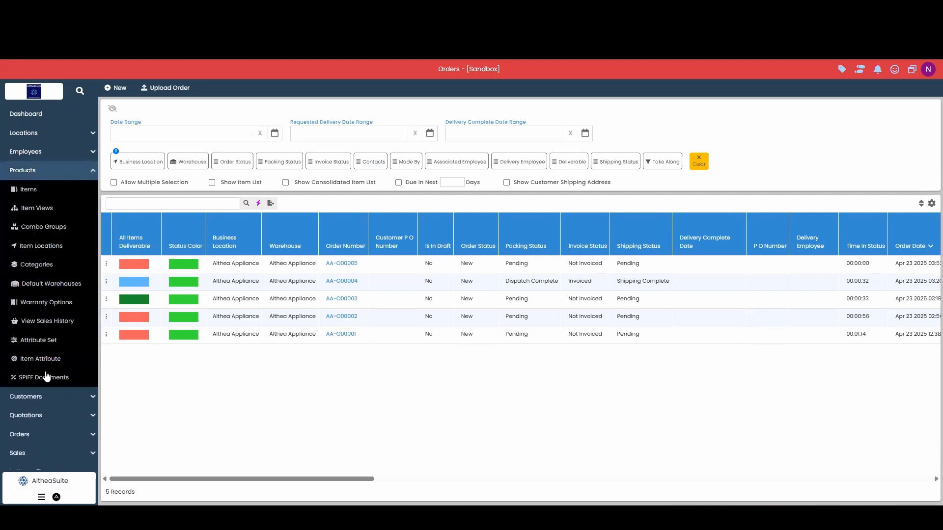
left_click(66, 358)
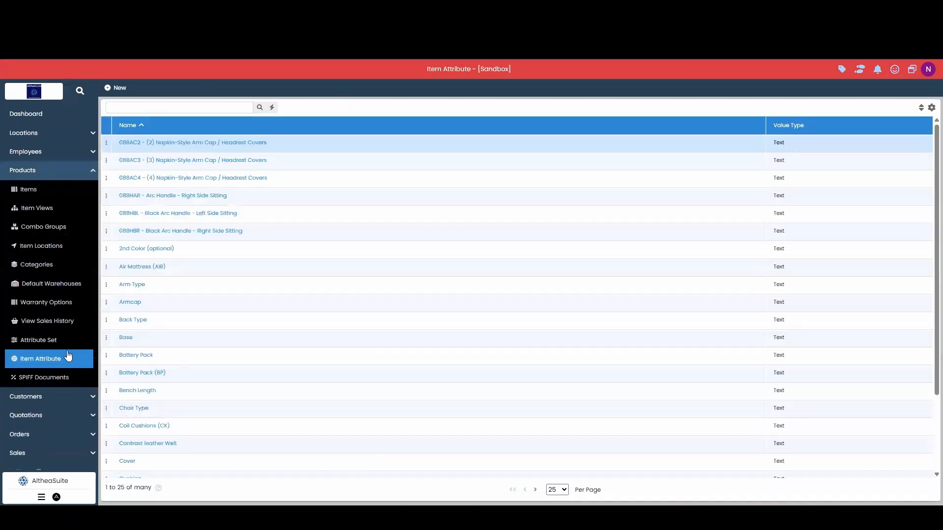
scroll(180, 309, "down", 2)
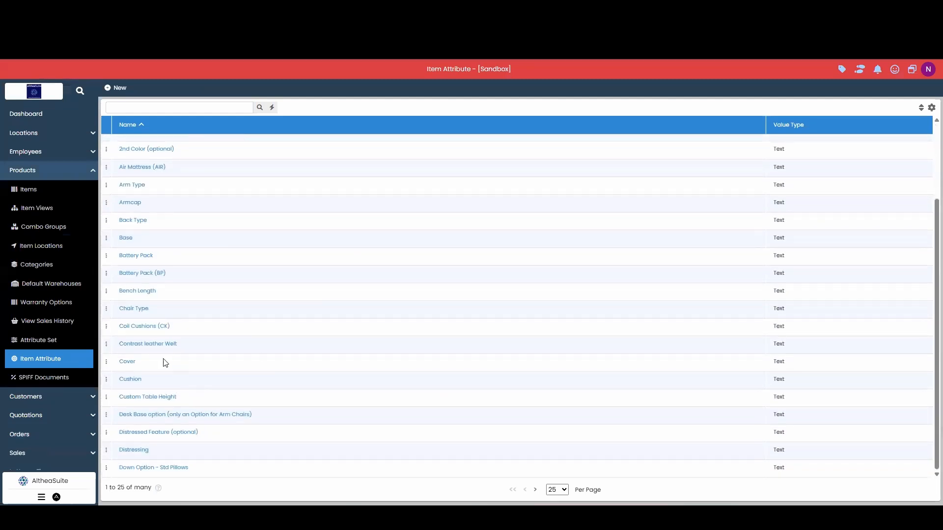
left_click(166, 202)
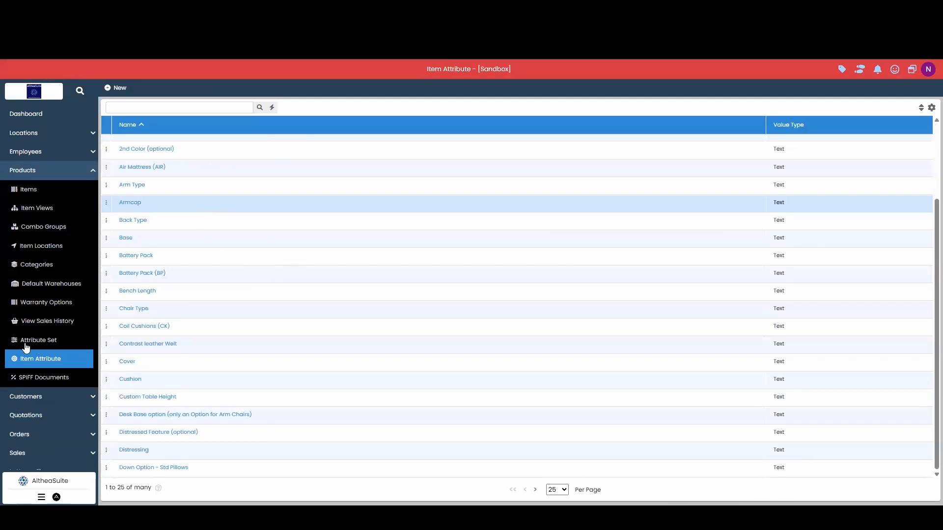
left_click(49, 345)
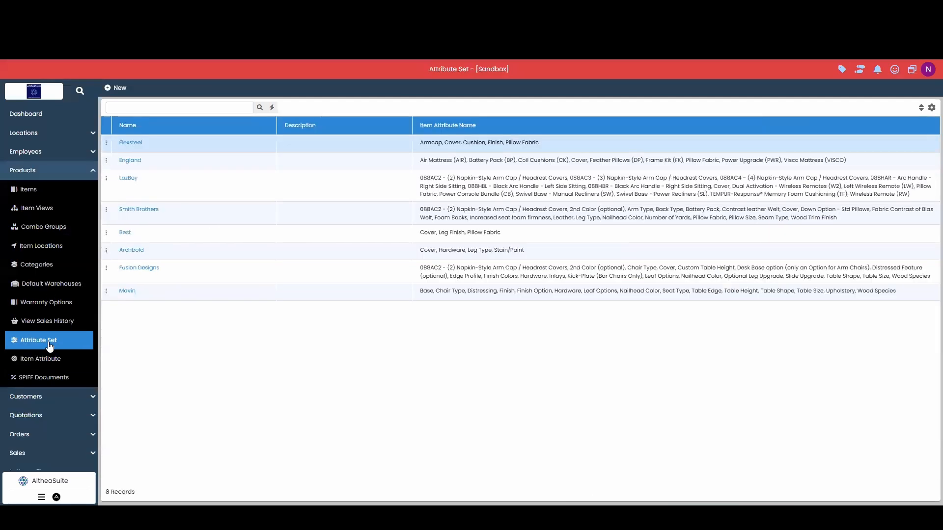
- Inspect the Flexsteel set's five attributes, then close it and return to the Dashboard
left_click(130, 144)
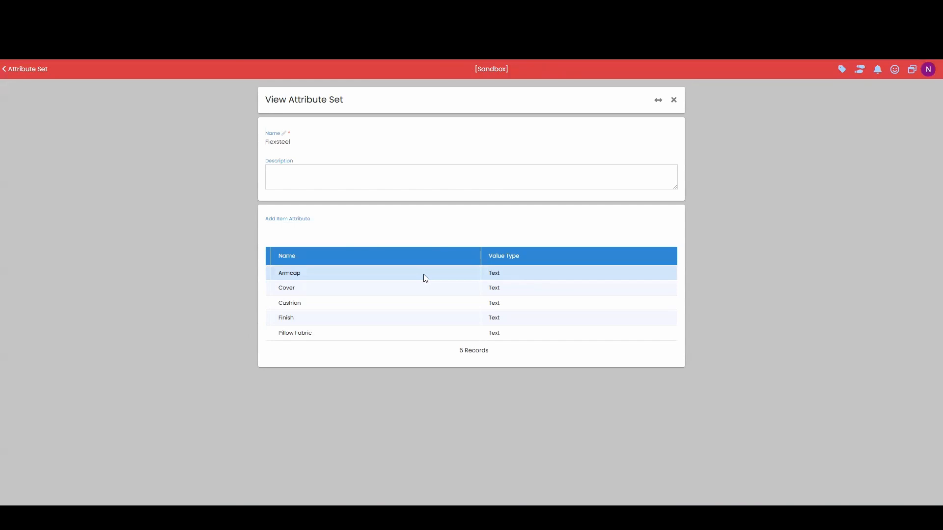
left_click(674, 100)
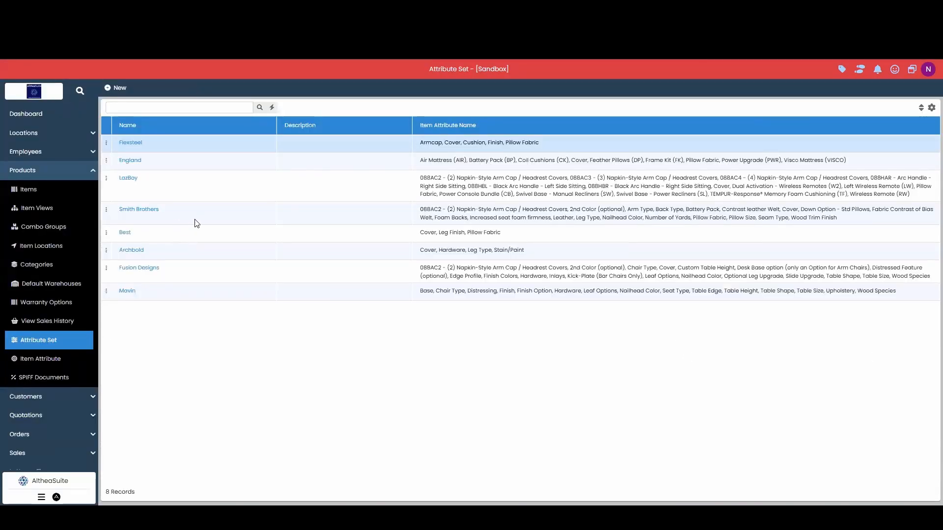
left_click(75, 173)
left_click(56, 115)
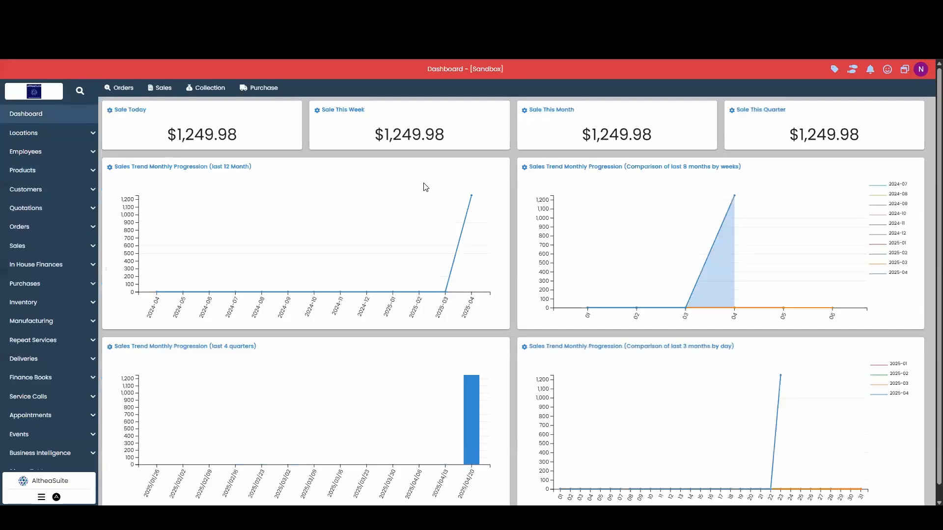